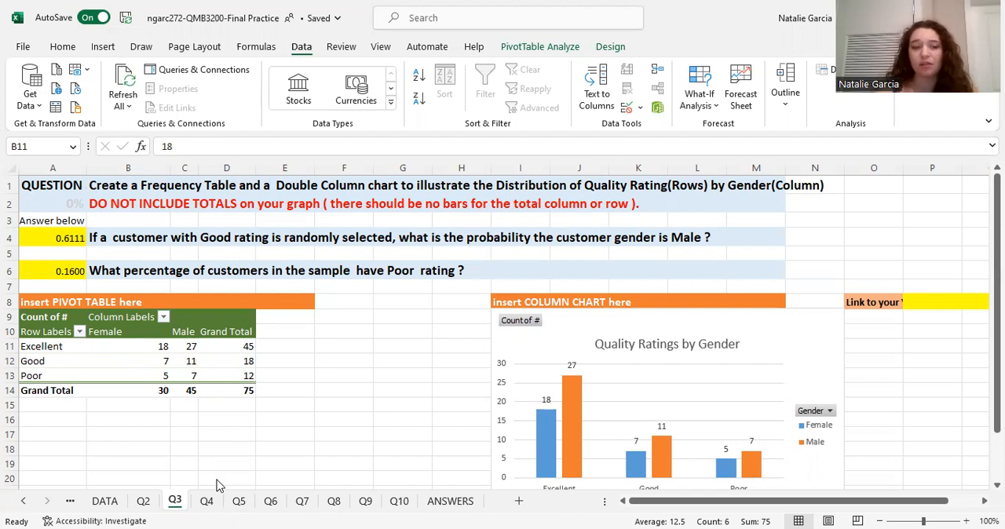
- Insert a PivotTable from DATA!$A$1:$I$76 on a new worksheet and place that sheet between Q3 and Q4
scroll(189, 334, down, 3)
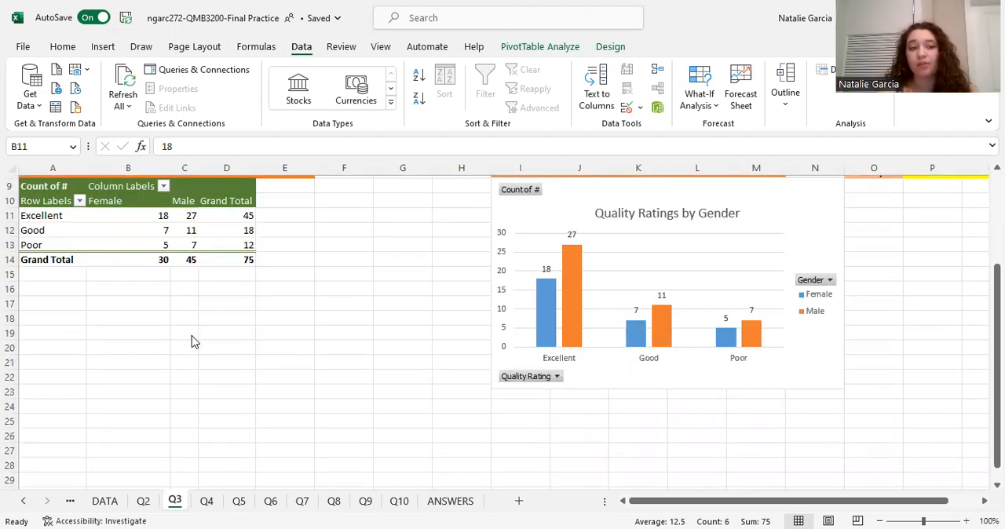
click(103, 502)
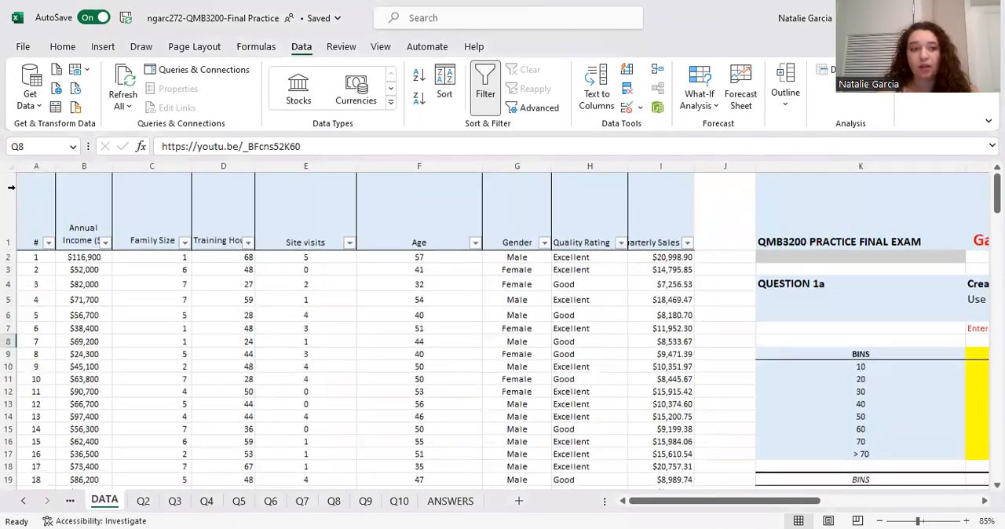
click(11, 190)
click(58, 206)
click(35, 192)
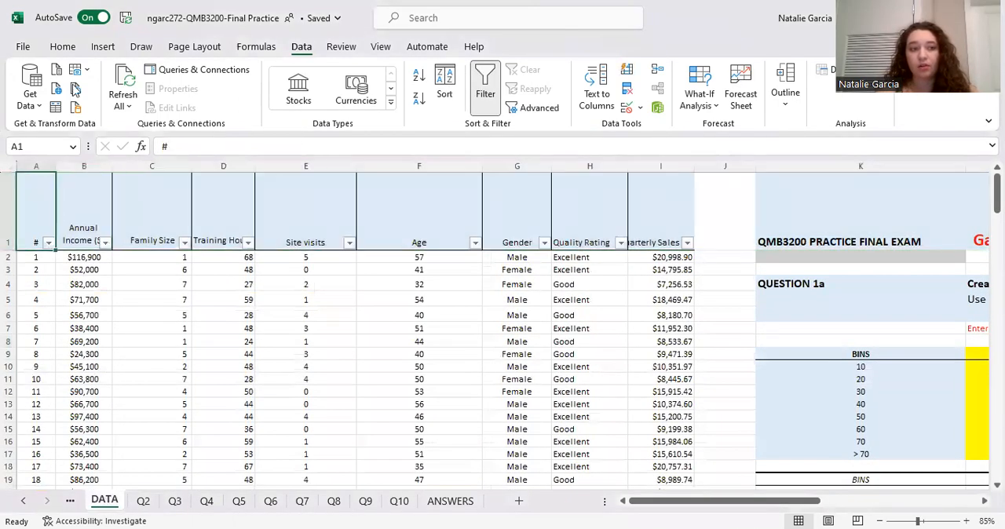
click(103, 47)
click(32, 82)
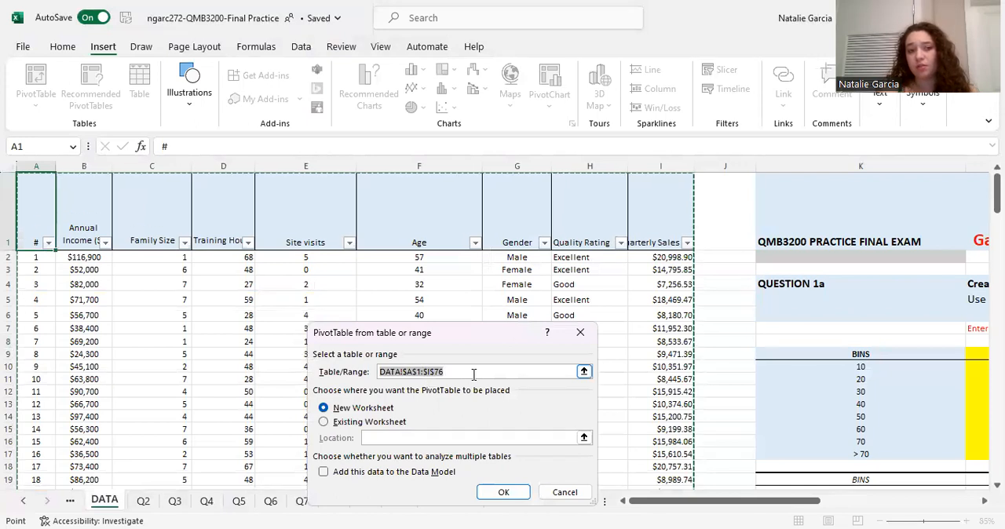
click(504, 495)
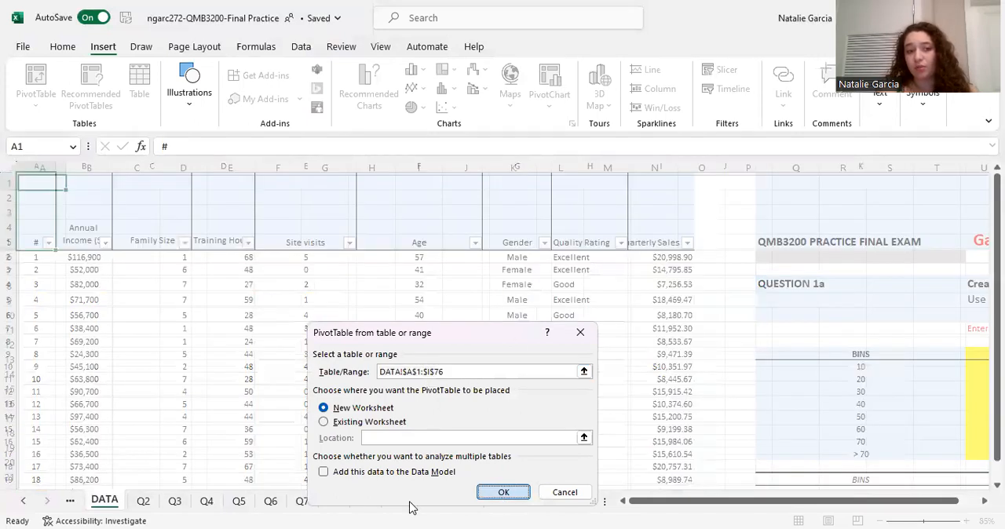
drag(175, 501, 252, 502)
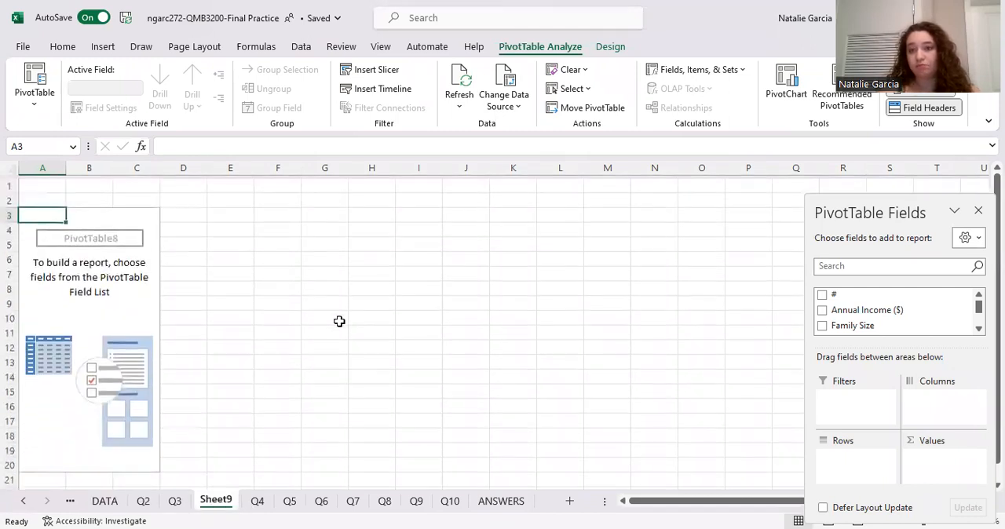
- Add the Quality Rating field to the rows of the empty PivotTable
click(198, 314)
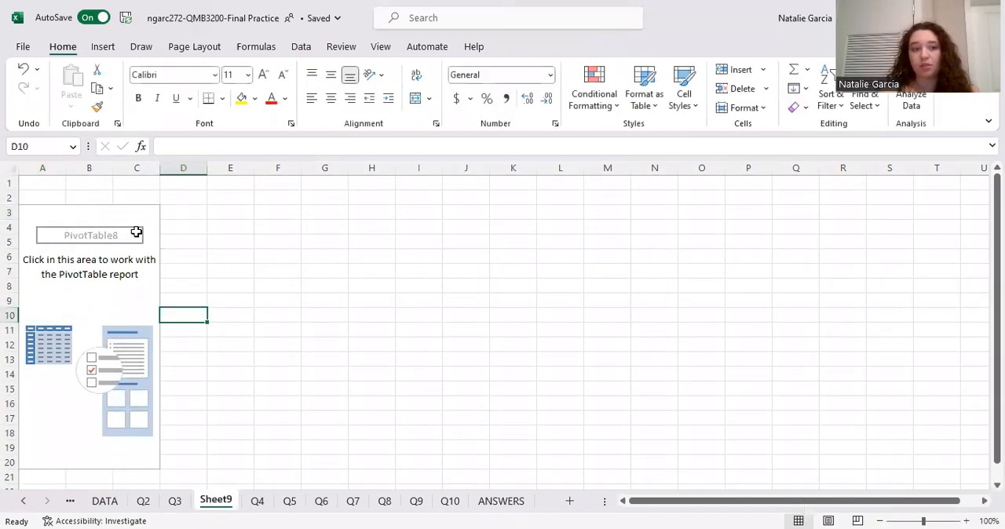
click(101, 229)
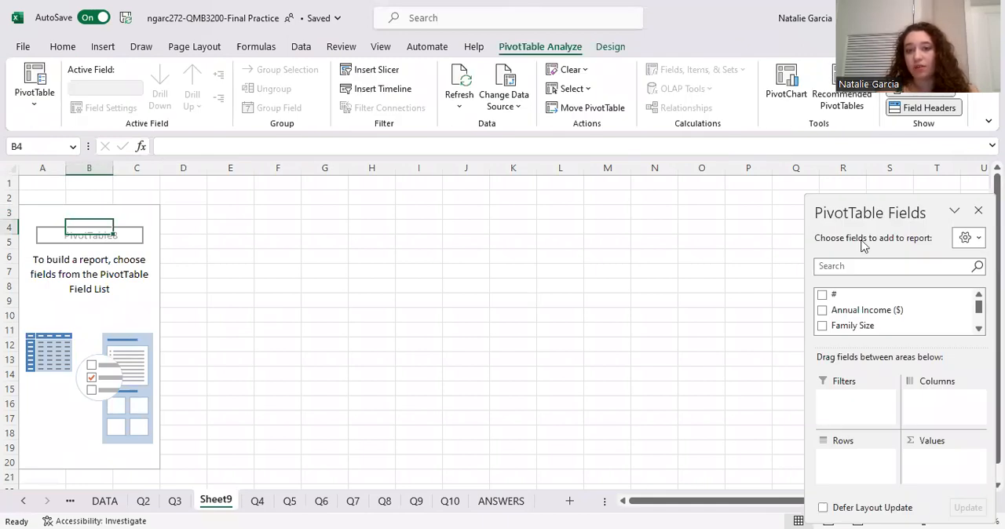
scroll(880, 314, down, 5)
scroll(880, 319, down, 2)
drag(873, 299, 860, 460)
- Add the # field to the PivotTable values and summarize it by Count
scroll(880, 330, up, 2)
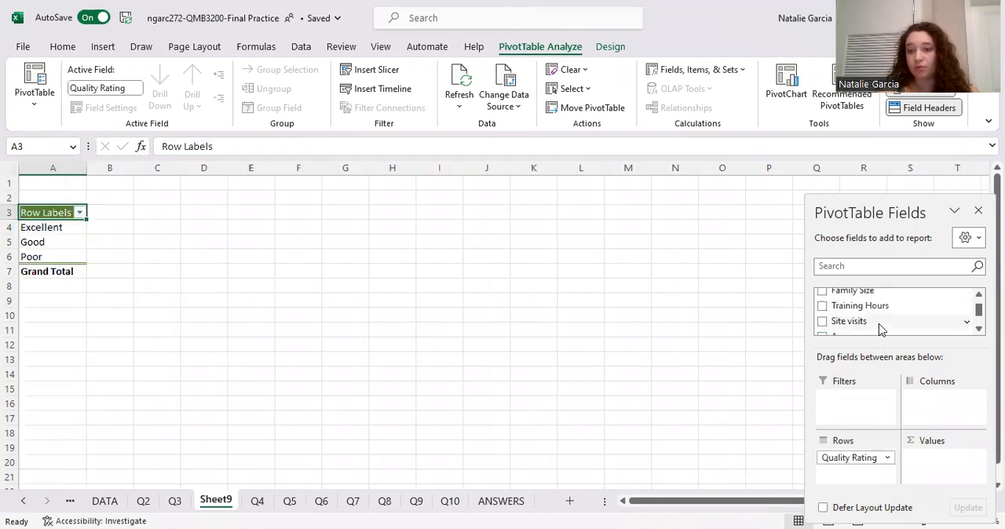
scroll(860, 310, up, 2)
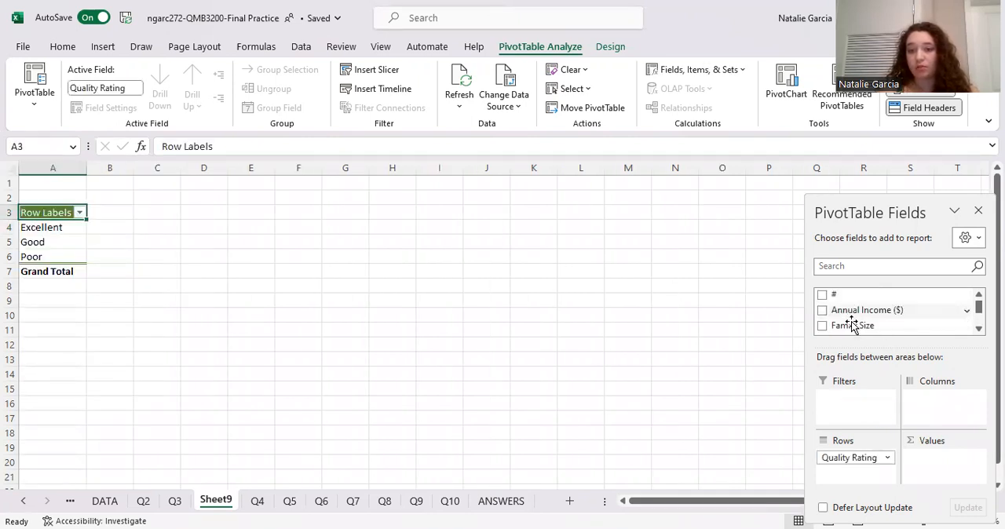
click(176, 503)
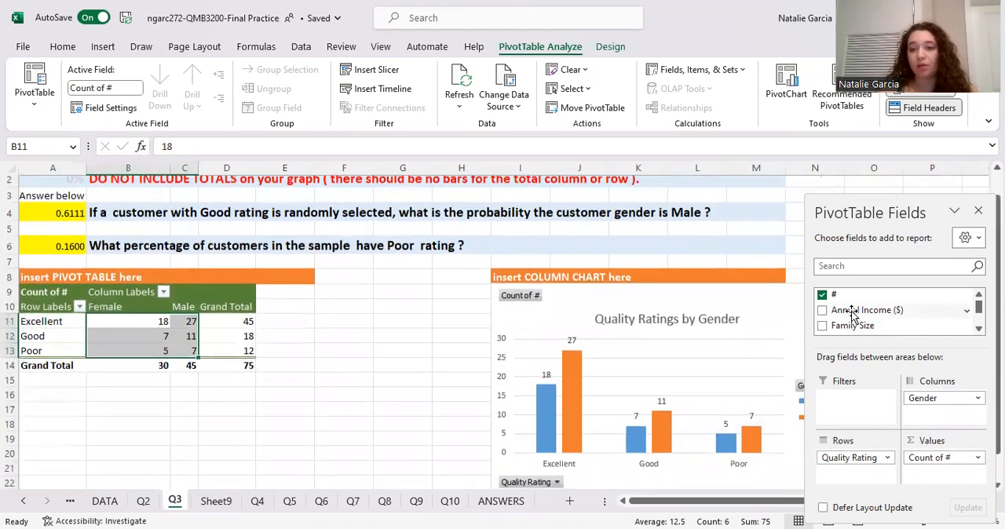
scroll(856, 310, down, 2)
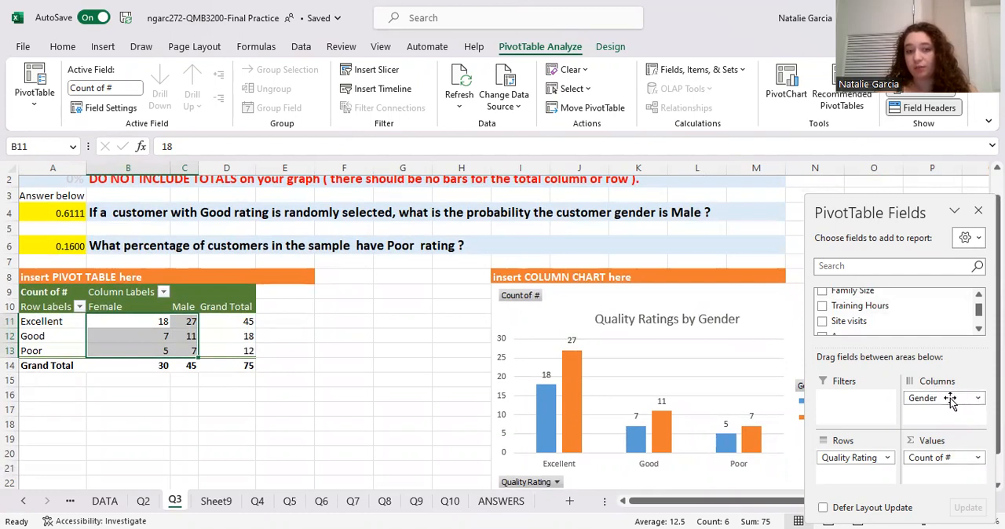
click(231, 500)
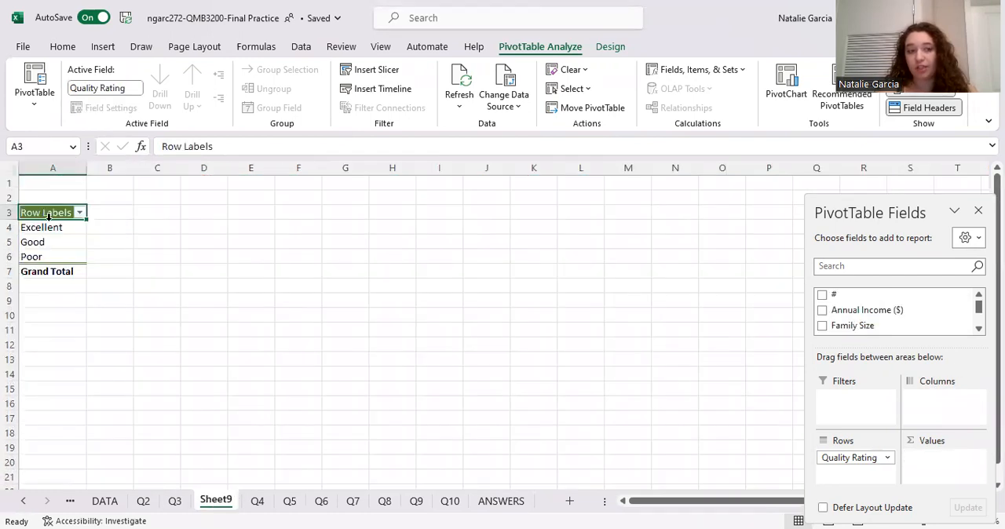
drag(851, 297, 934, 469)
click(978, 458)
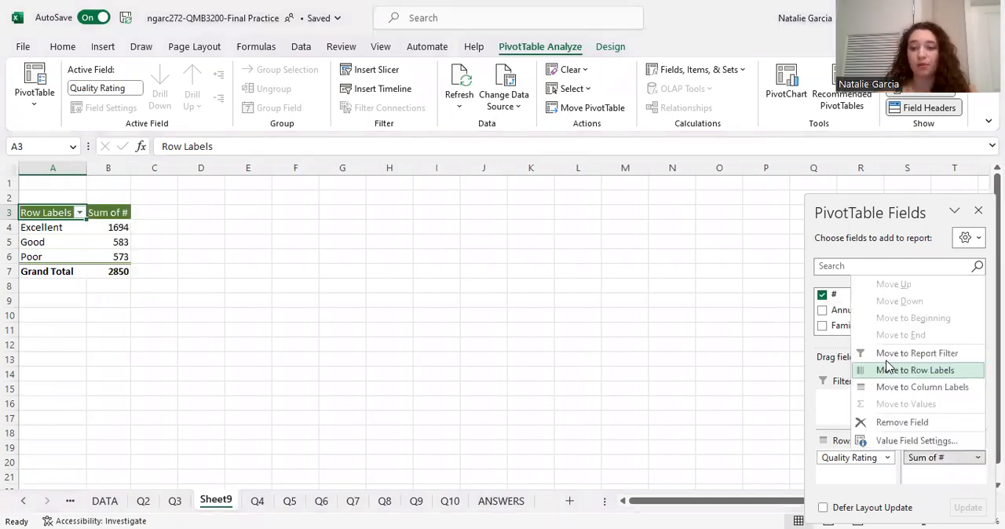
click(903, 440)
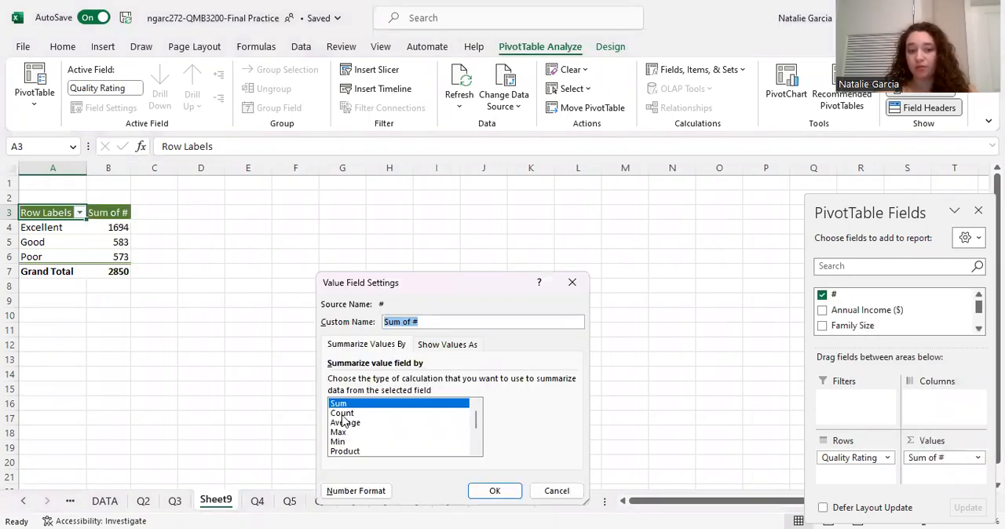
click(341, 414)
click(492, 490)
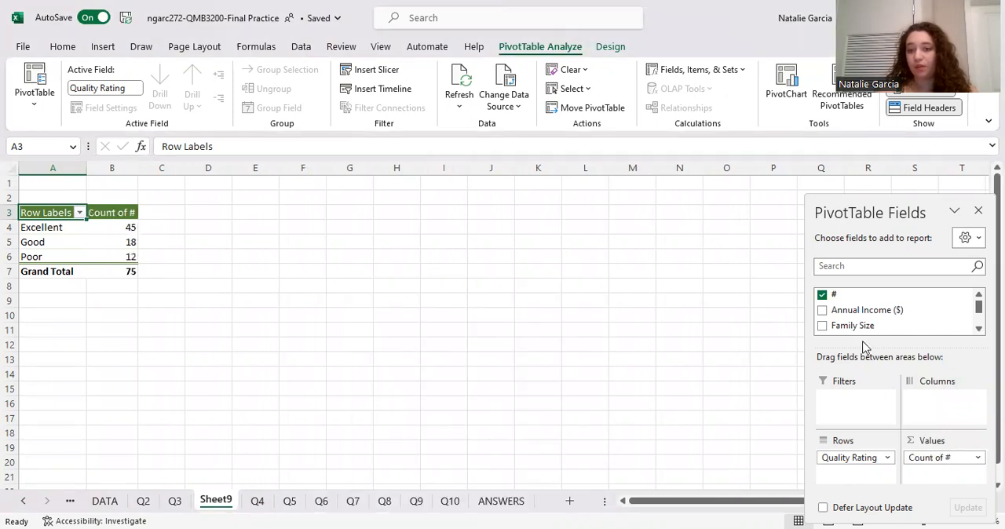
- Add the Gender field to the PivotTable columns
scroll(854, 318, down, 5)
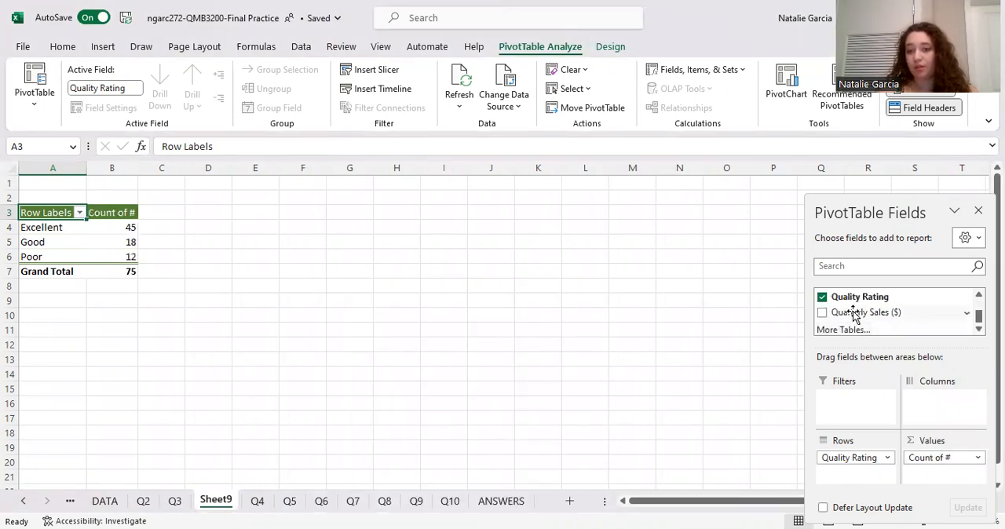
scroll(854, 314, up, 2)
drag(846, 316, 928, 398)
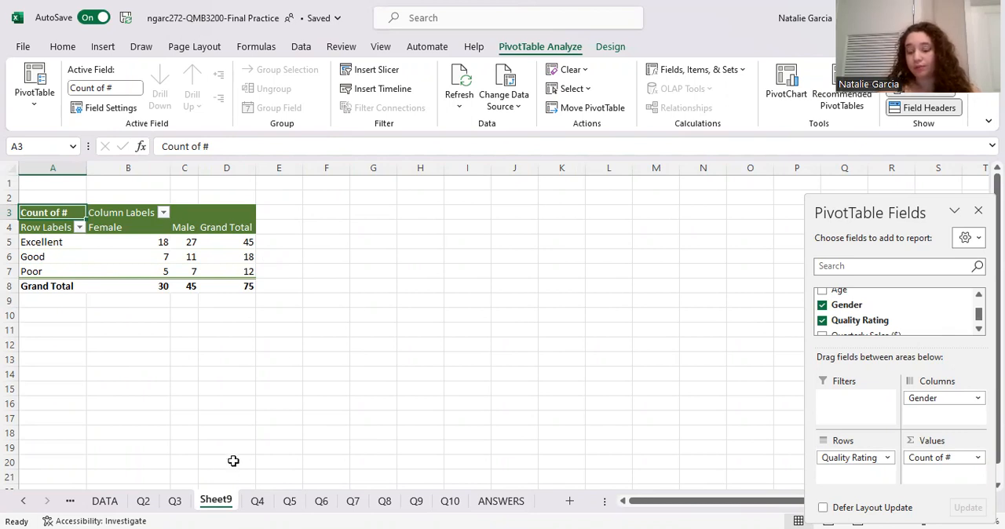
- Compare the new PivotTable on Sheet9 with the frequency table and questions on the Q3 sheet
click(174, 501)
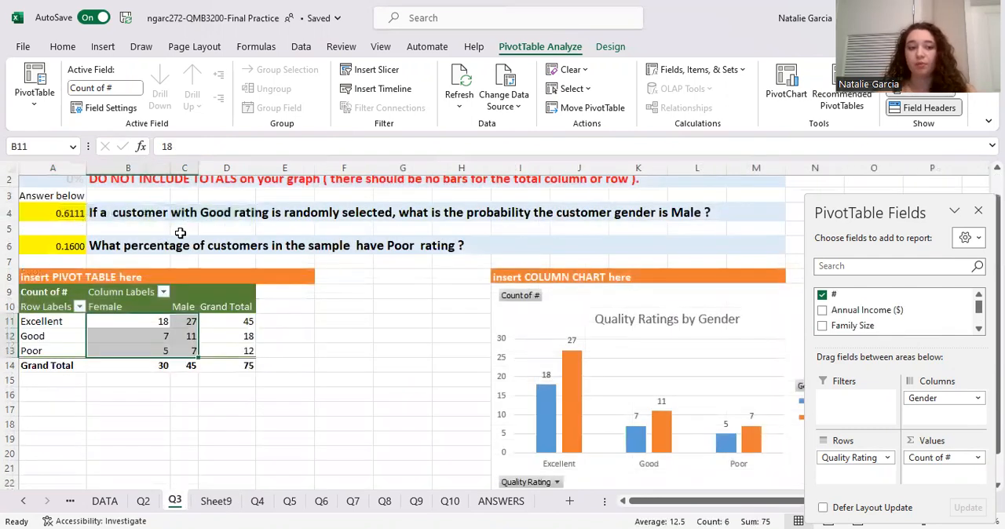
scroll(466, 330, up, 1)
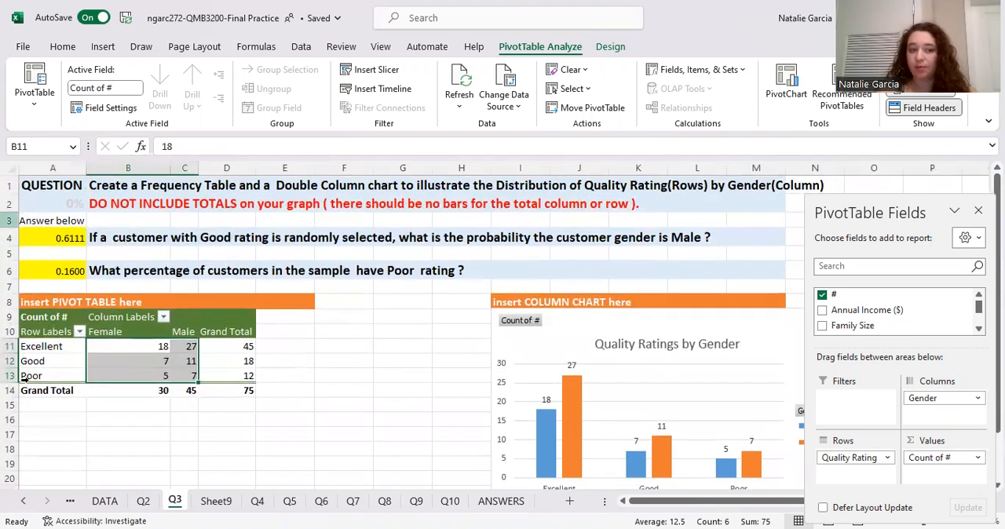
click(284, 388)
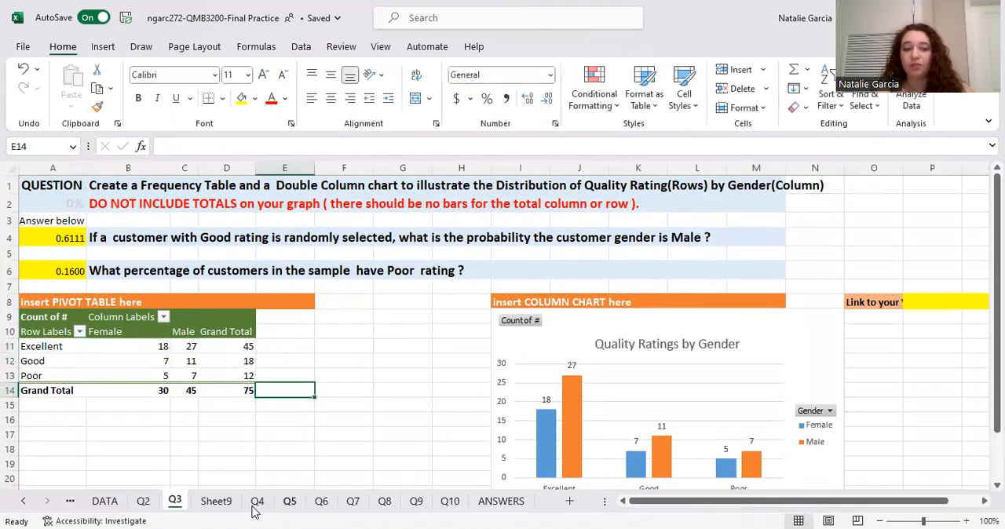
click(217, 503)
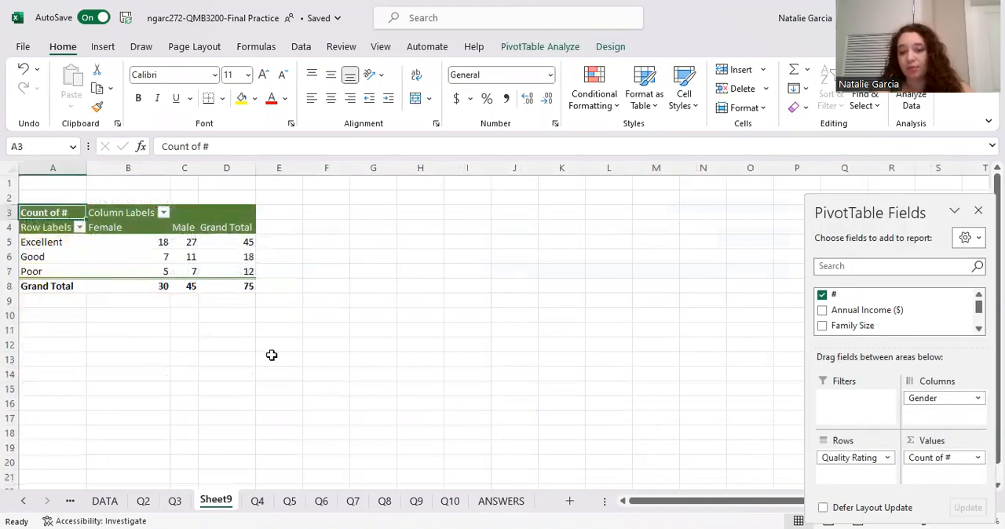
click(177, 502)
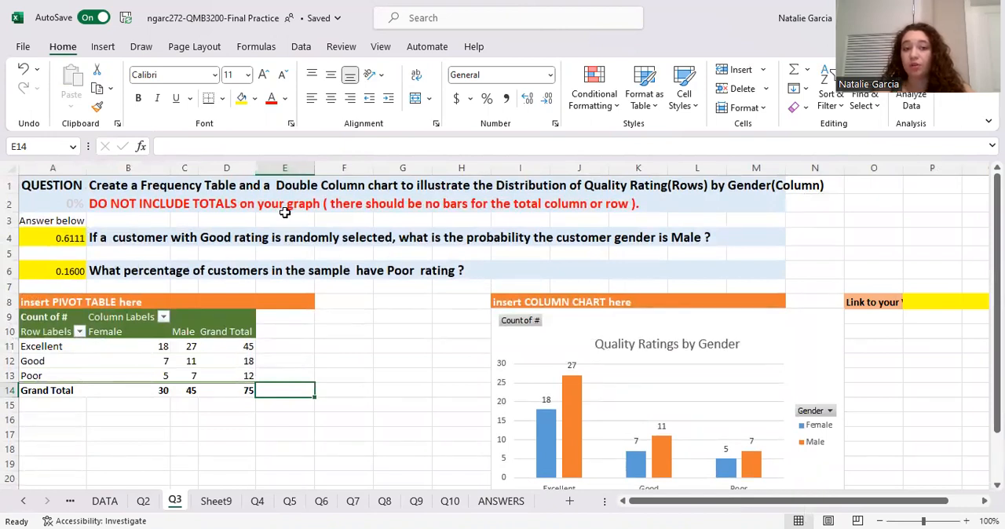
click(223, 504)
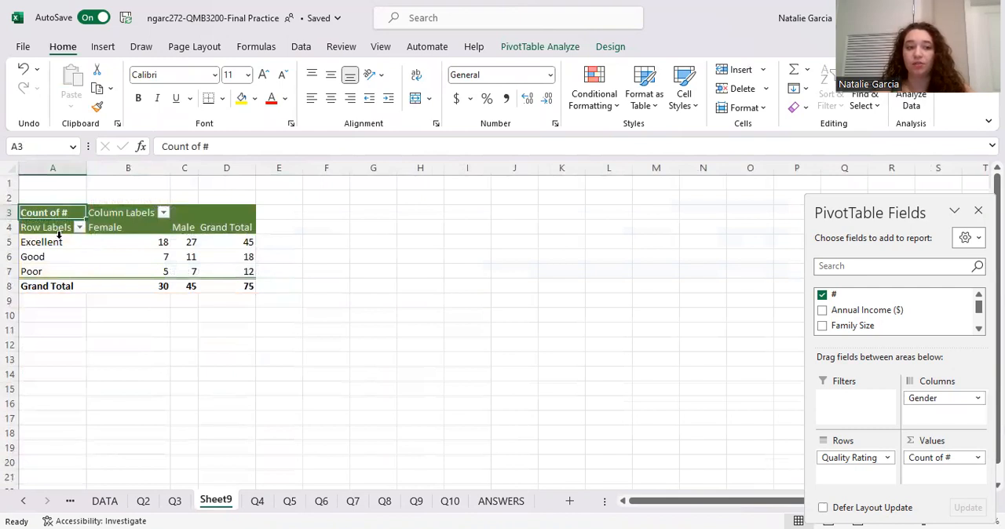
- Insert a Clustered Column PivotChart from the rating counts by gender in A5:C7, leaving out the grand totals
drag(33, 242, 6, 267)
click(235, 273)
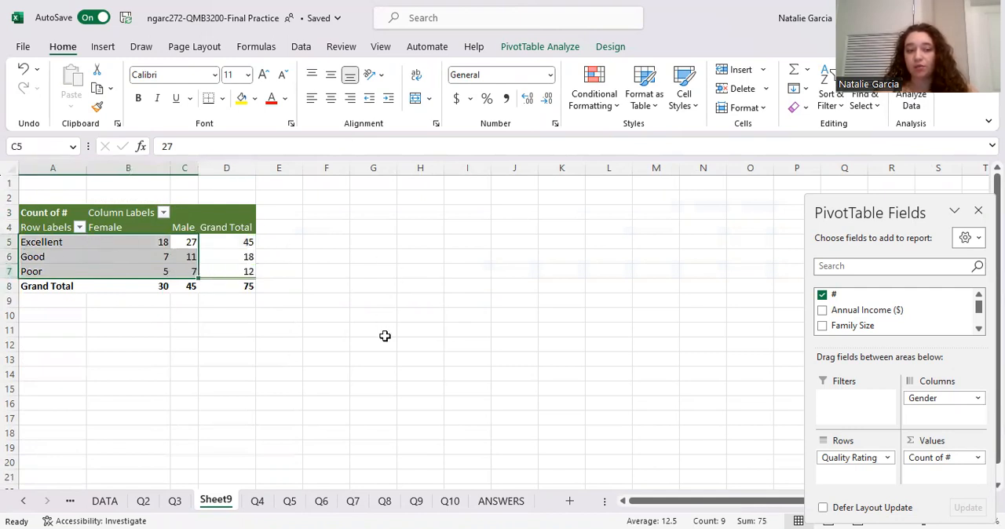
click(98, 48)
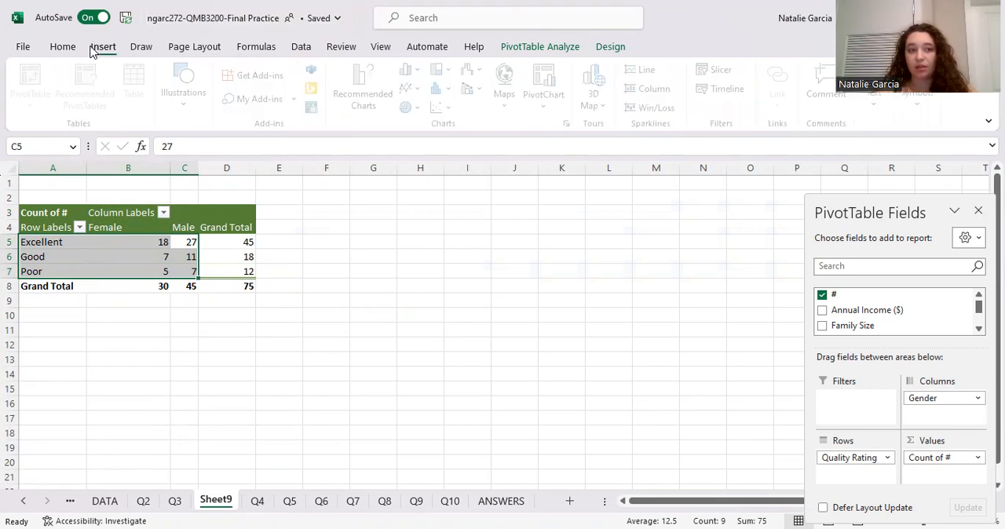
click(521, 47)
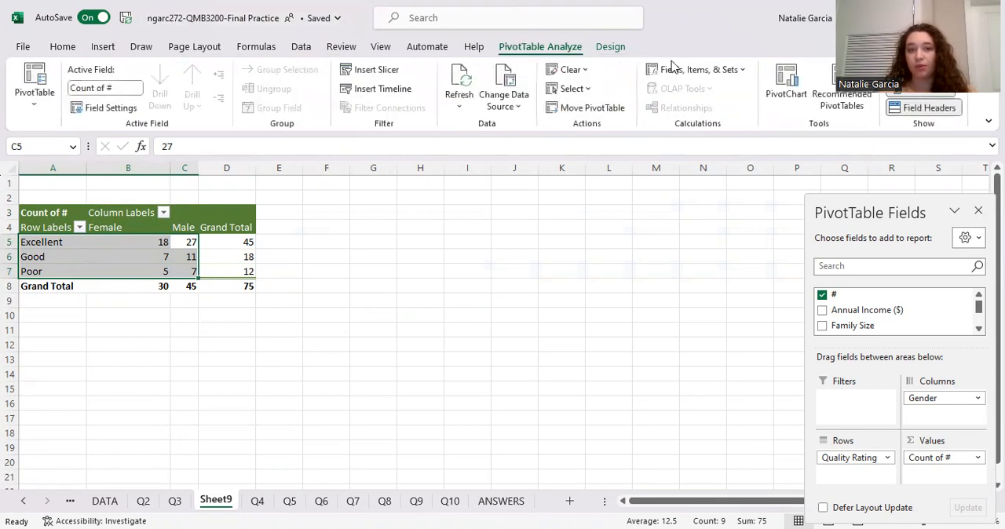
click(617, 47)
click(562, 48)
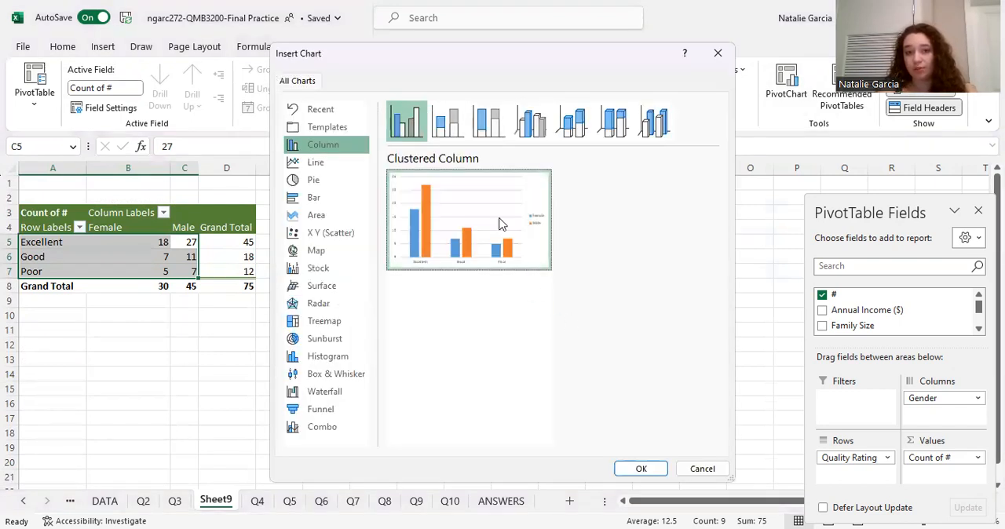
click(641, 469)
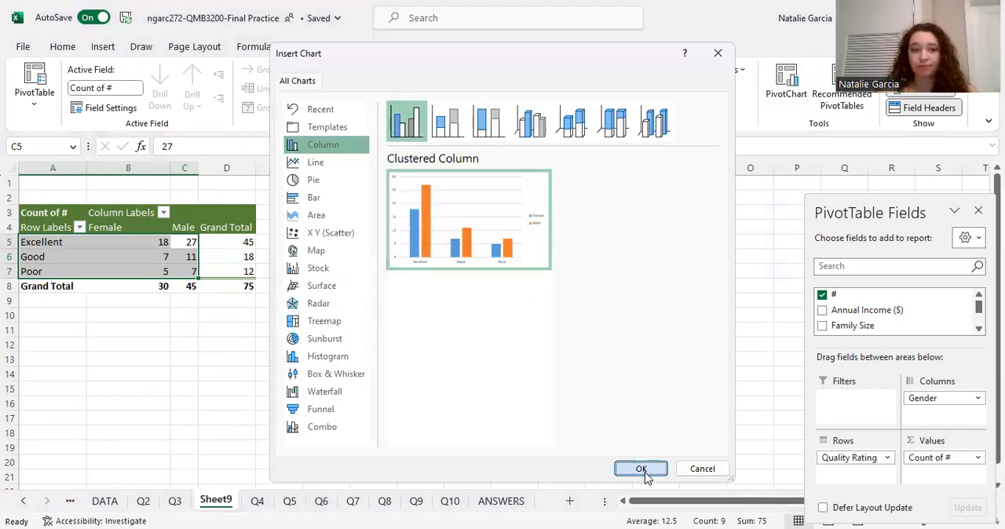
- Add a chart title to the new PivotChart on Sheet9 reading "Quality Ratings by gender", using the Q3 chart as reference
click(178, 501)
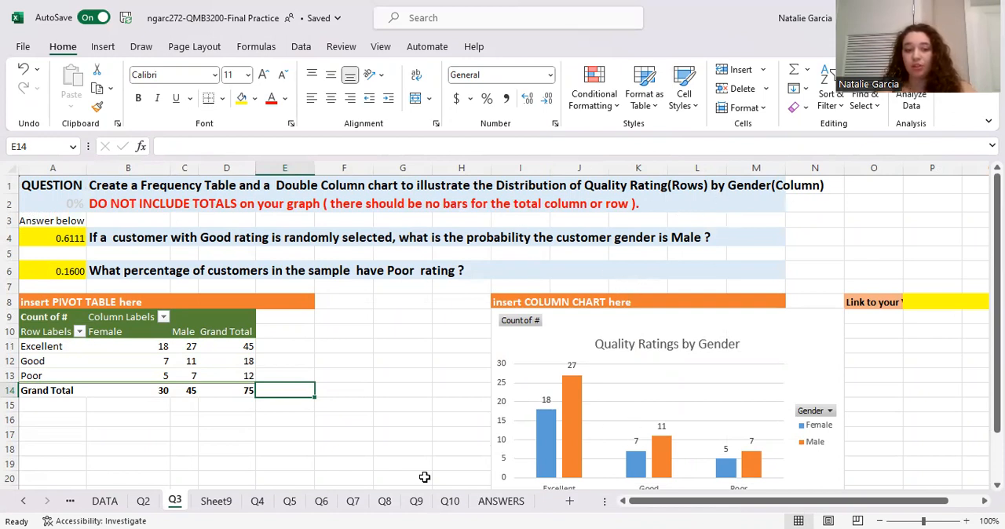
click(224, 501)
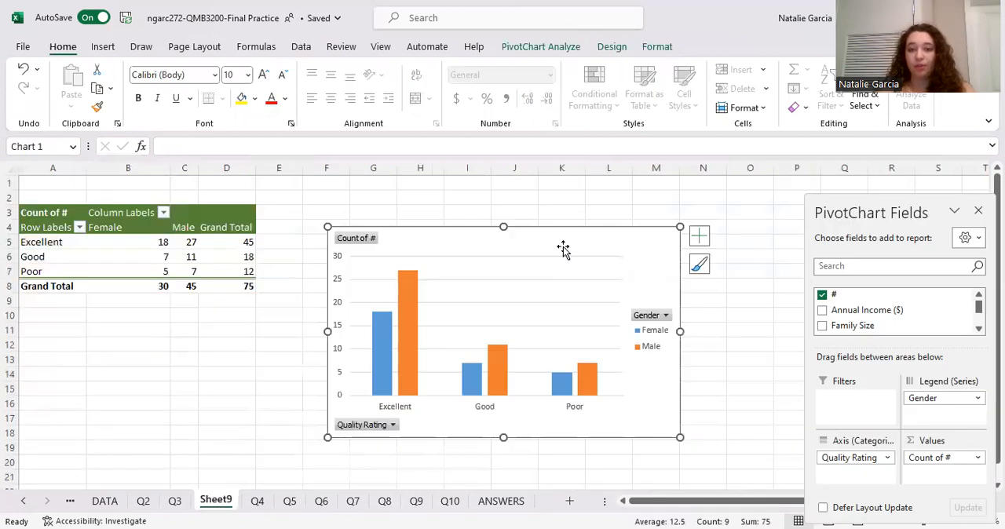
click(699, 236)
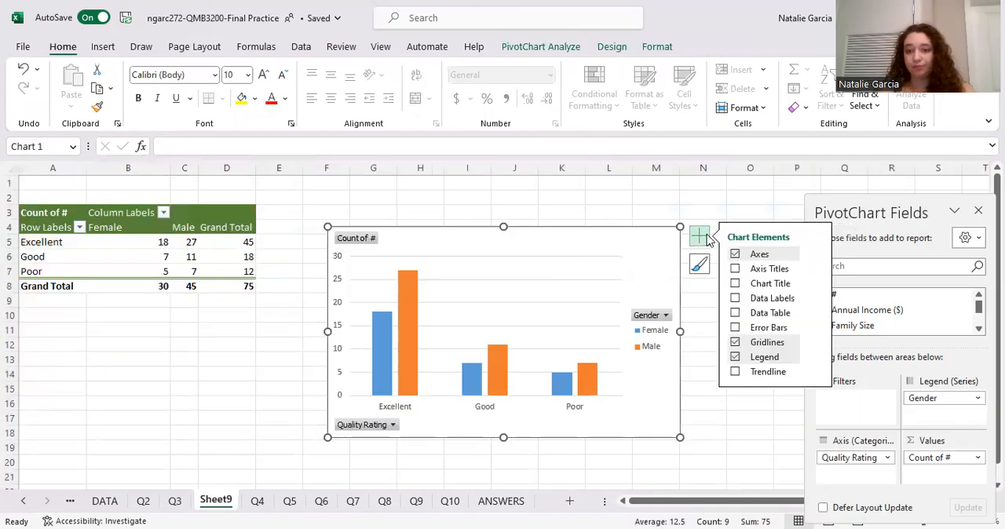
click(781, 284)
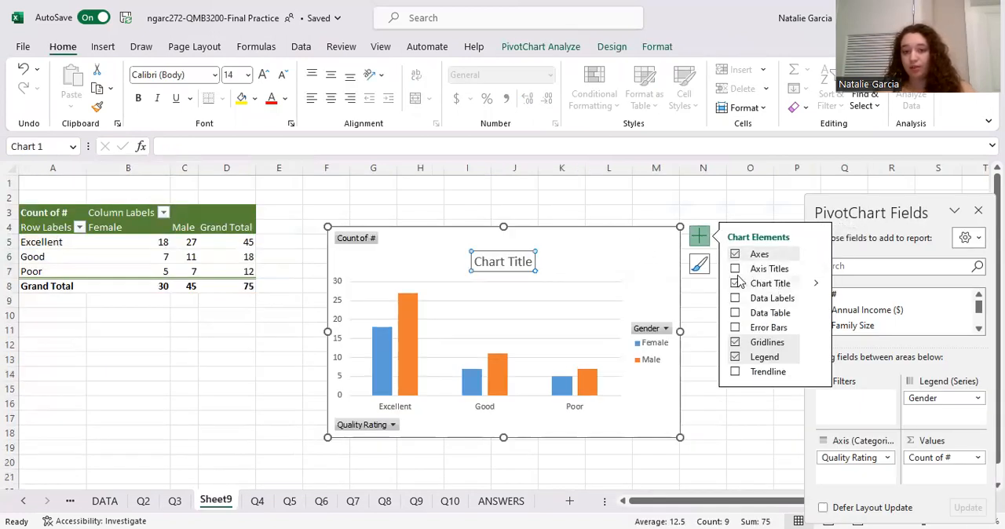
click(523, 262)
double_click(524, 264)
key(BackSpace)
key(BackSpace)
key(BackSpace)
key(BackSpace)
key(BackSpace)
text(Quality Ra)
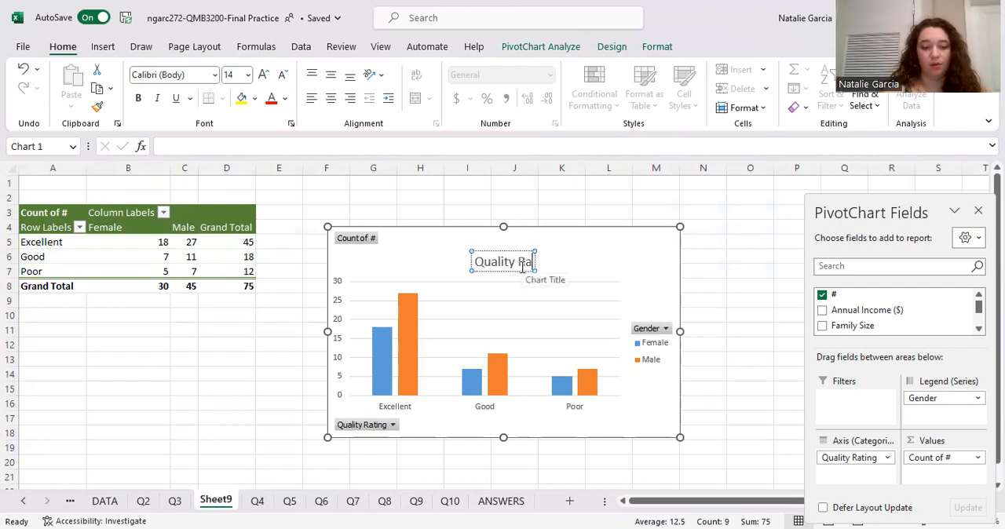
text(tings by gender)
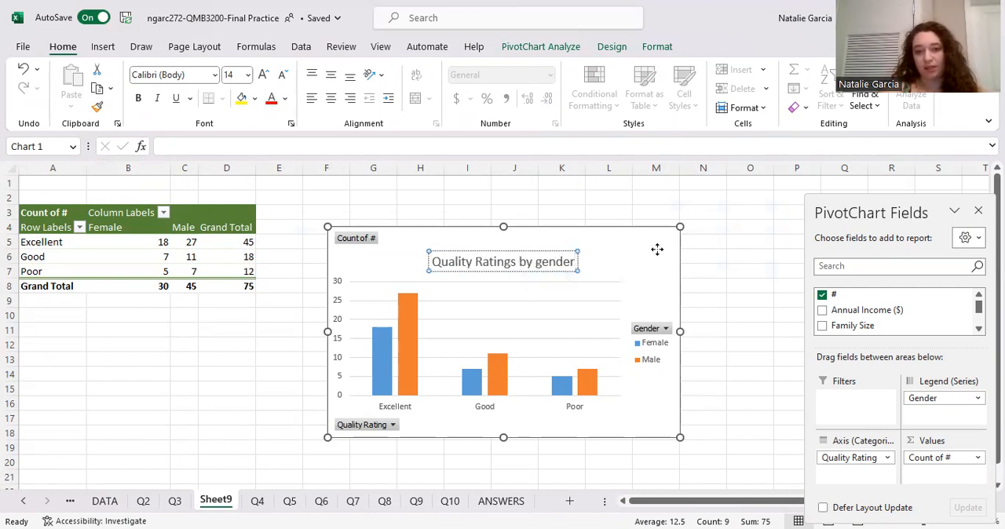
- Add a primary horizontal axis title to the Sheet9 PivotChart reading "Quality rating"
click(699, 234)
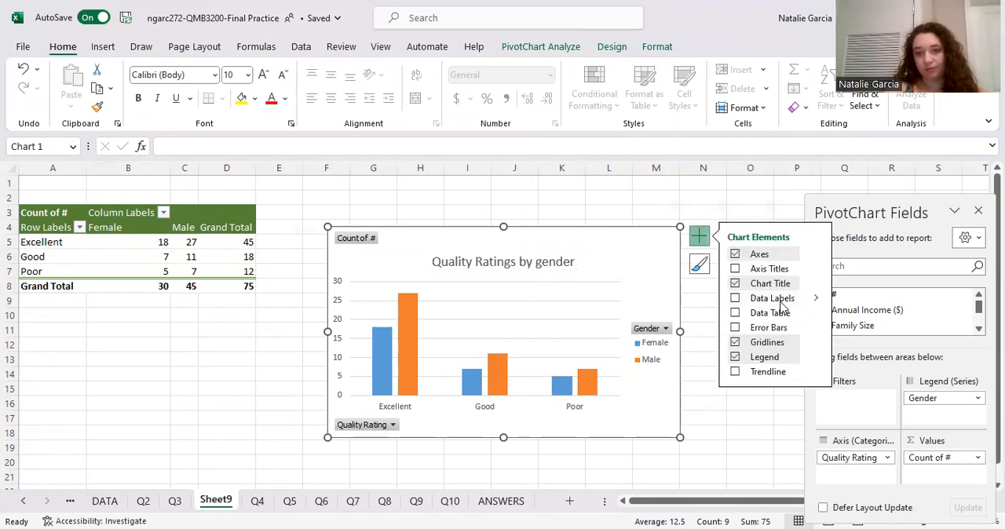
click(814, 271)
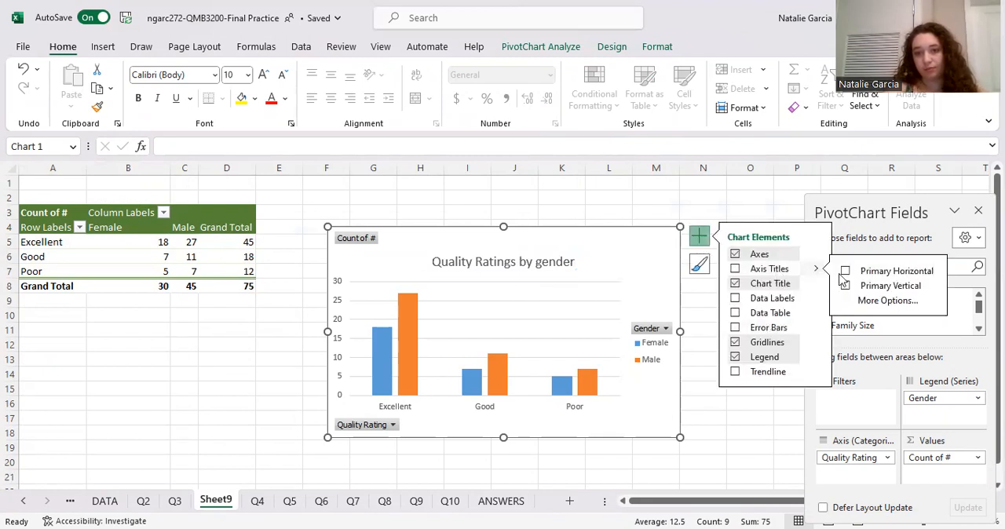
click(847, 271)
click(487, 400)
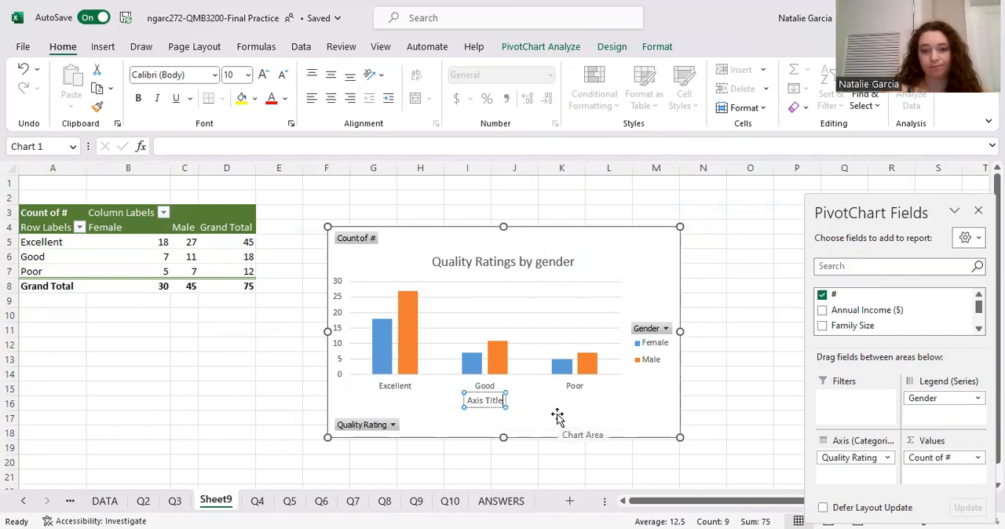
key(BackSpace)
key(BackSpace)
key(BackSpace)
key(BackSpace)
key(BackSpace)
key(BackSpace)
key(BackSpace)
key(BackSpace)
key(BackSpace)
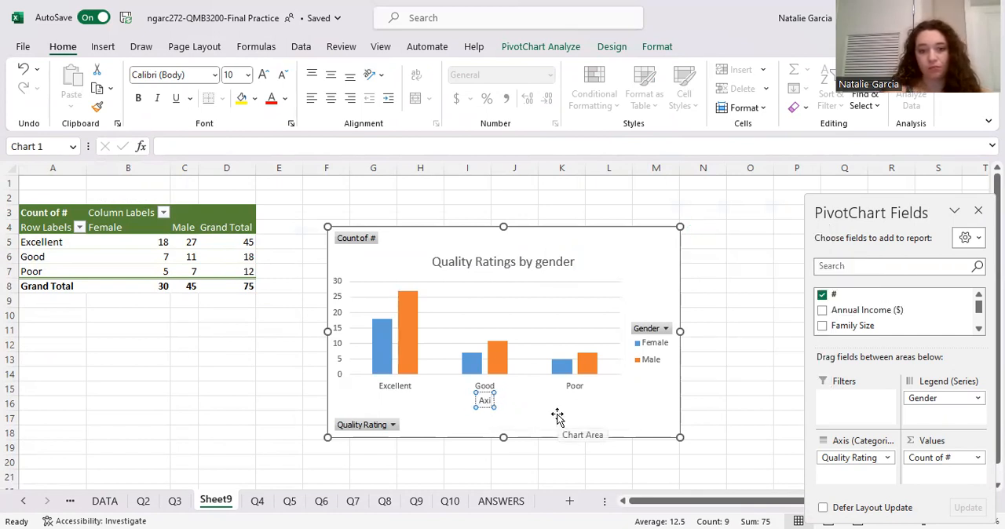
key(BackSpace)
text(Quali)
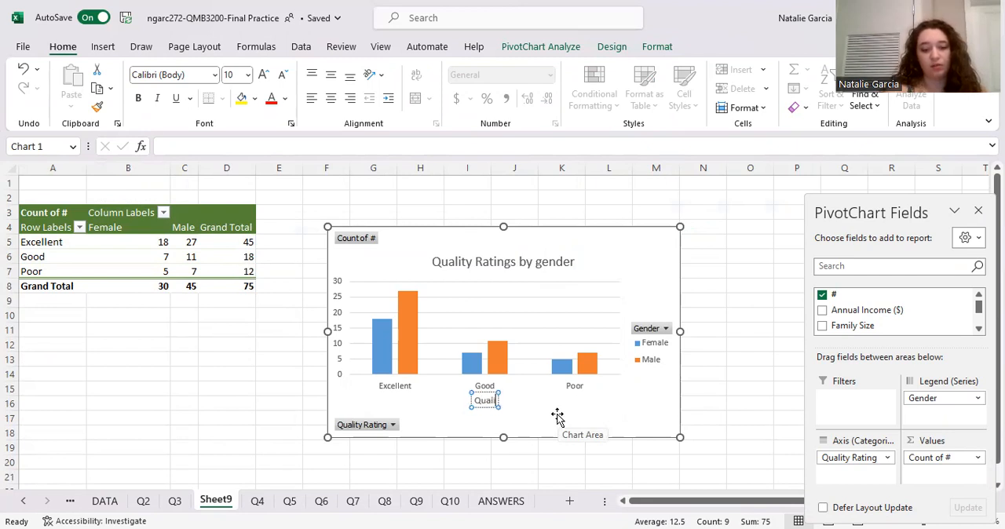
text(ty rating)
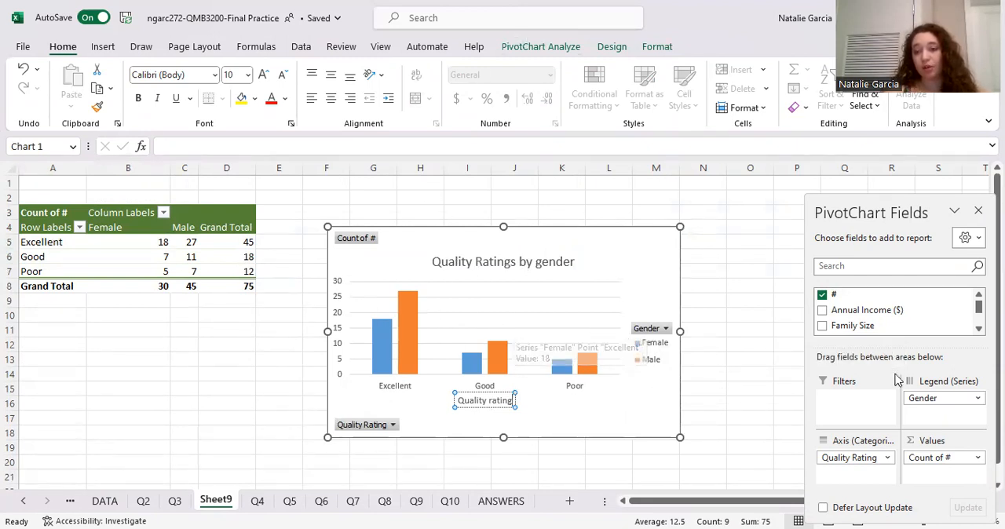
click(654, 258)
- Add data labels at the Outside End position to the columns of the Sheet9 PivotChart
click(699, 236)
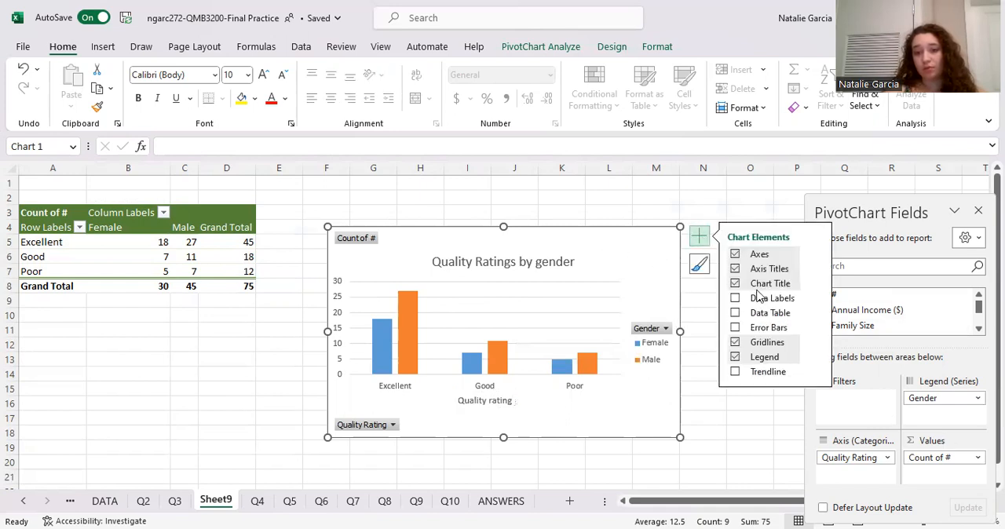
click(816, 299)
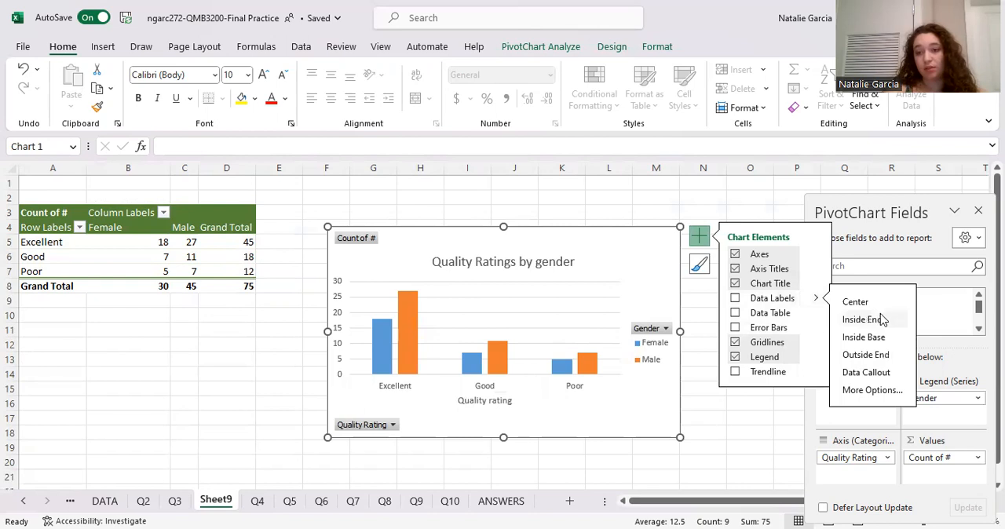
click(878, 355)
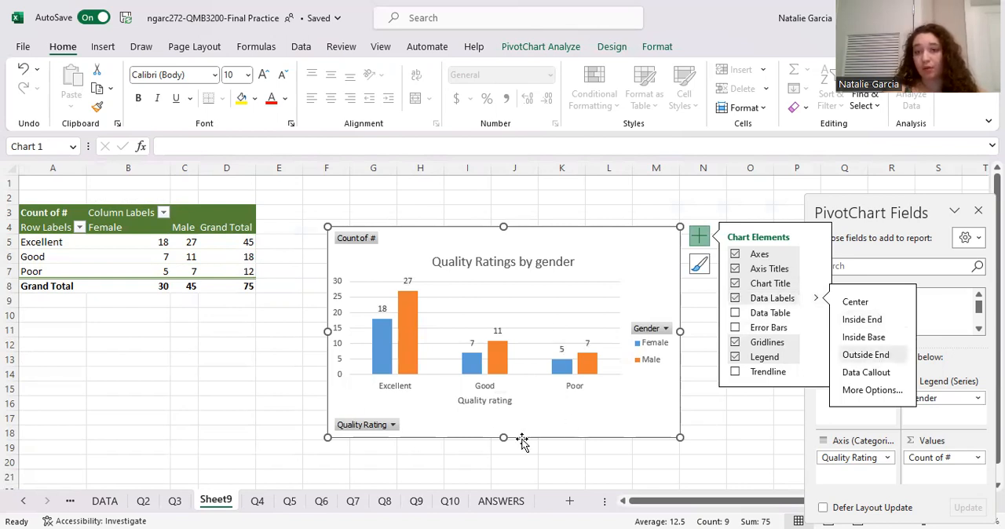
- Compare the finished PivotChart on Sheet9 with the column chart and questions on the Q3 sheet
click(174, 502)
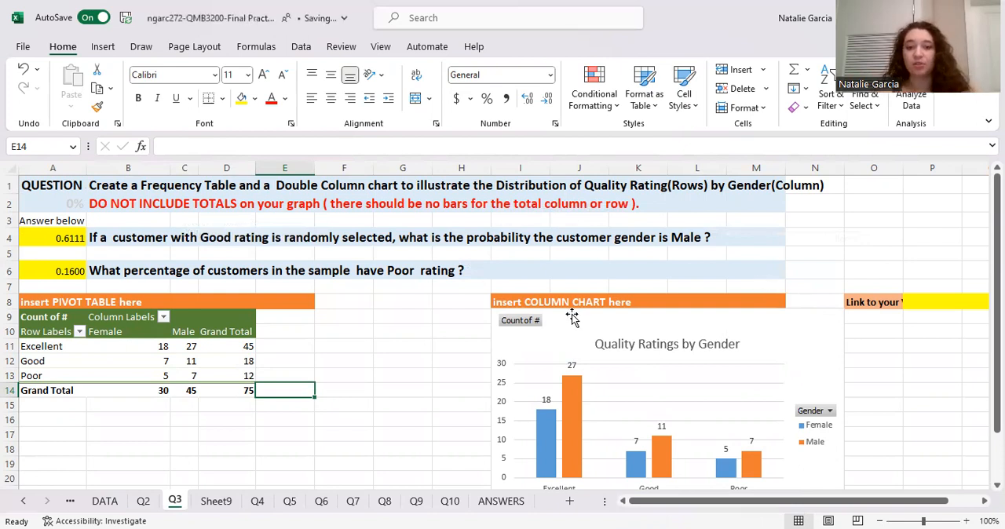
scroll(649, 361, down, 2)
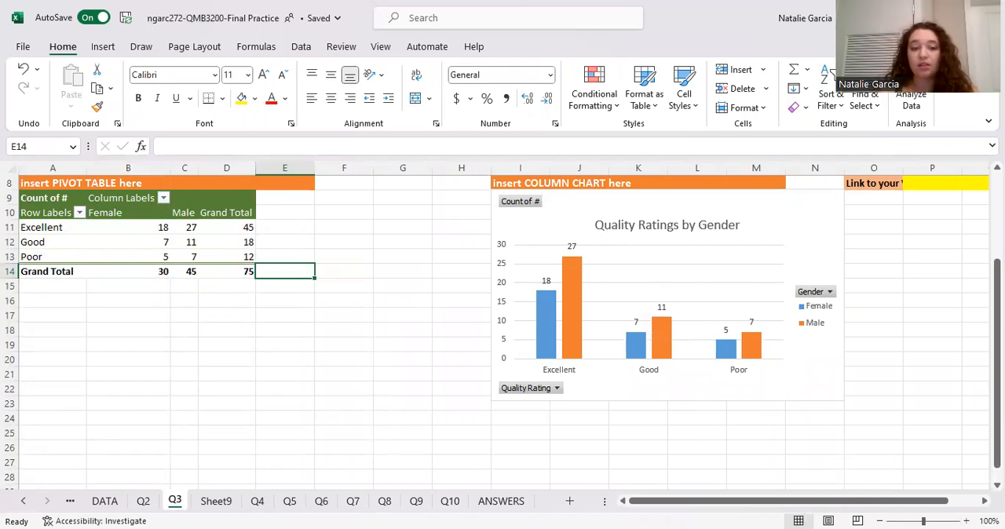
click(220, 505)
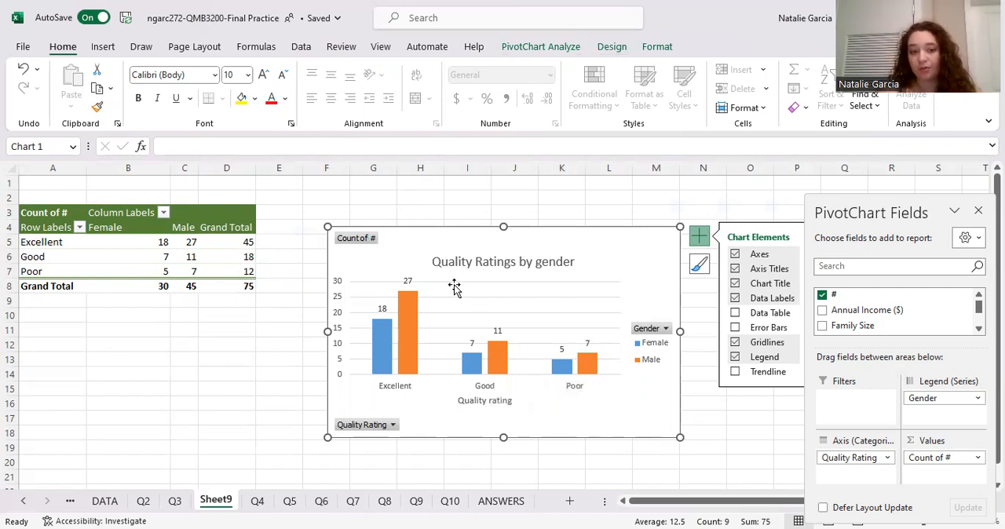
click(175, 501)
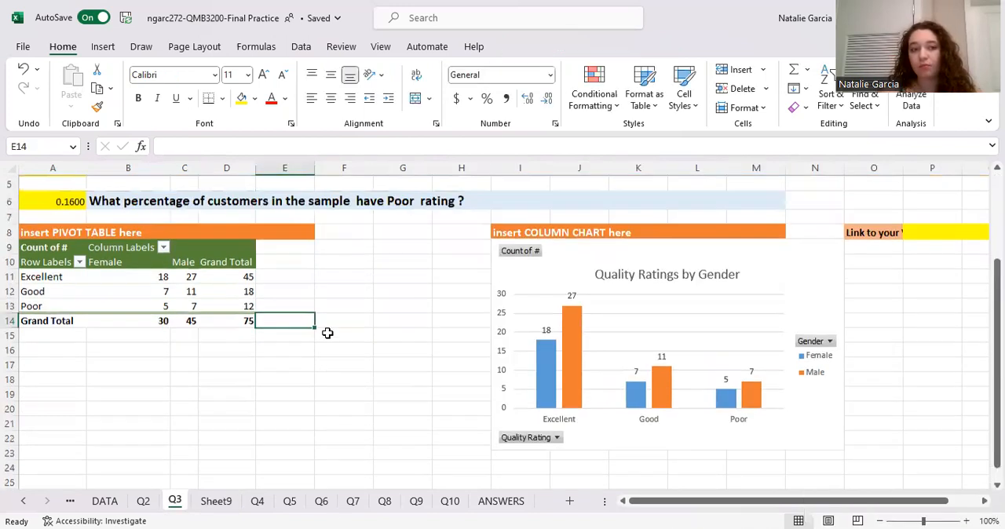
scroll(327, 333, up, 2)
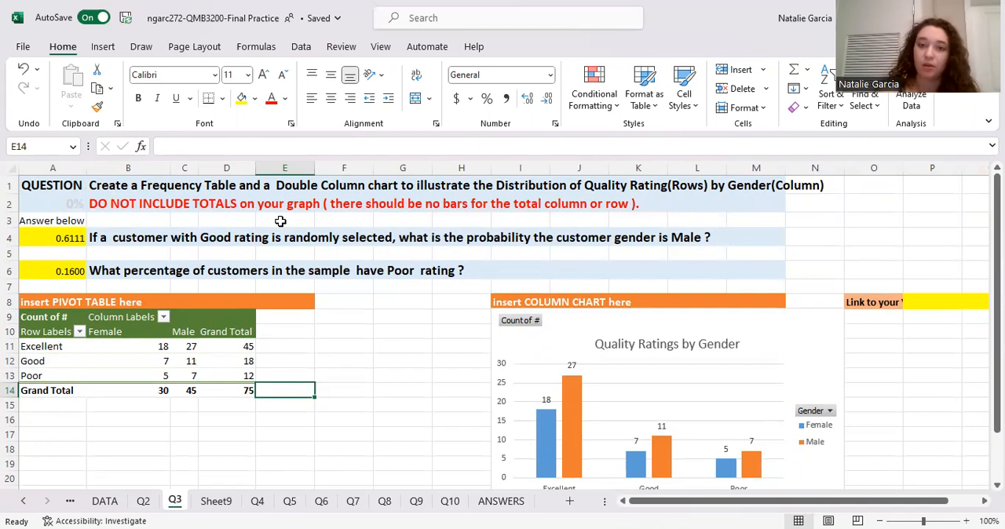
- Replace the formula in A4 of Q3 with the Good-rated Male count in C12 divided by the Good grand total in D12
click(202, 363)
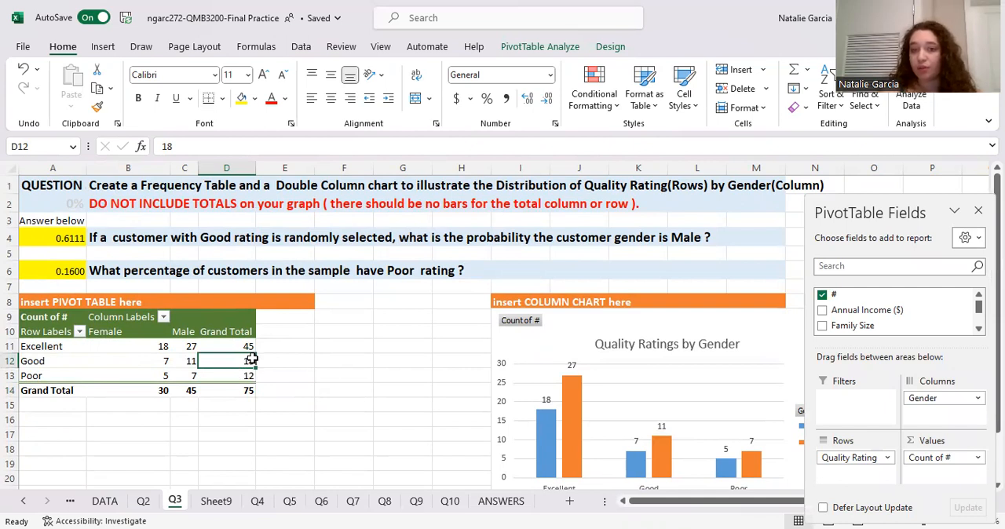
click(189, 362)
click(52, 242)
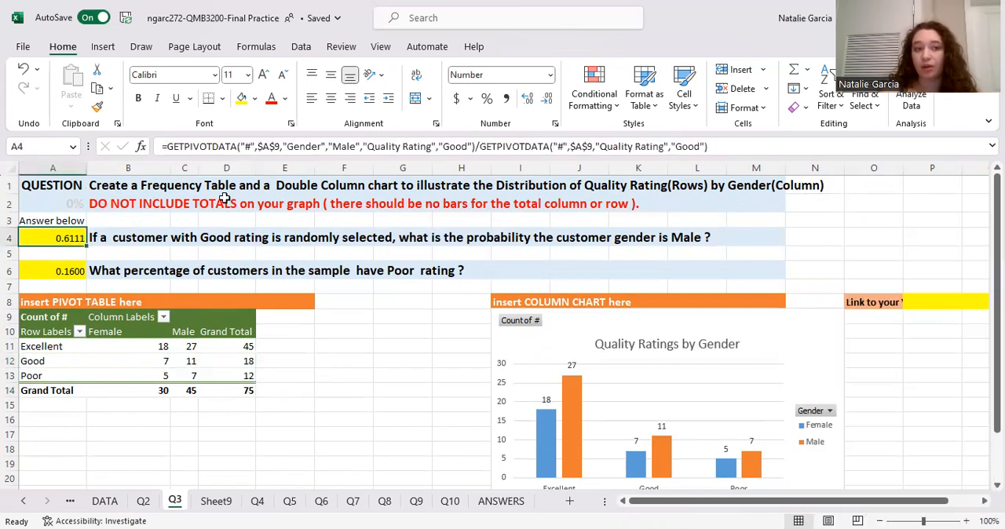
drag(711, 144, 67, 157)
key(BackSpace)
text(=)
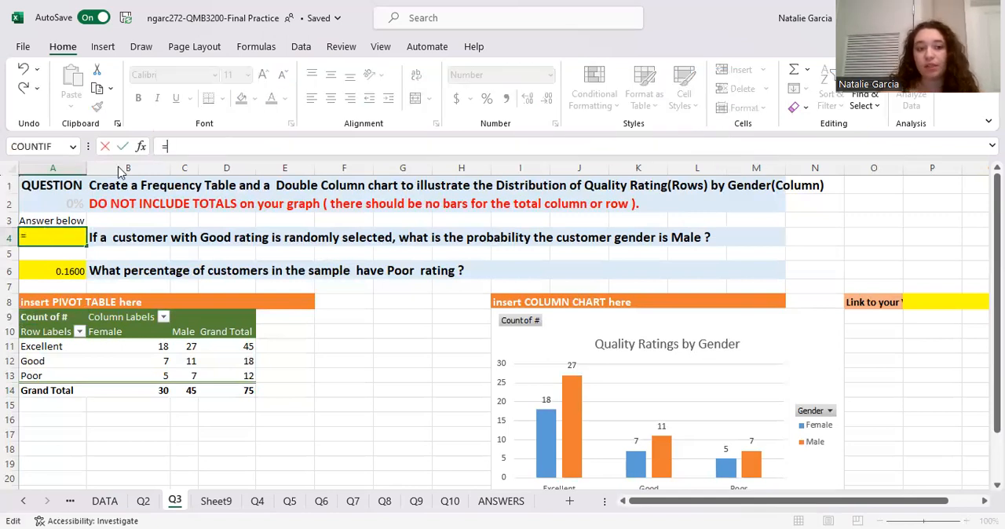
click(185, 364)
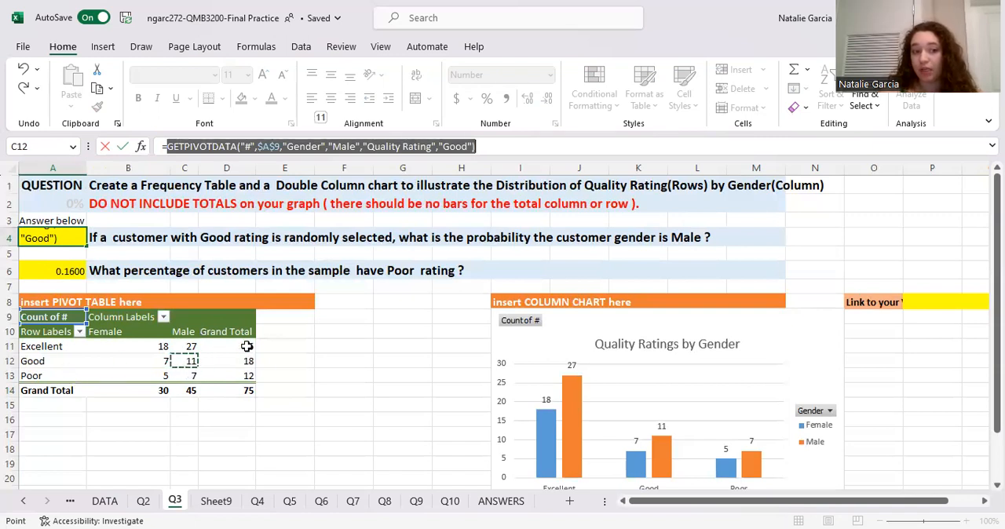
text(/)
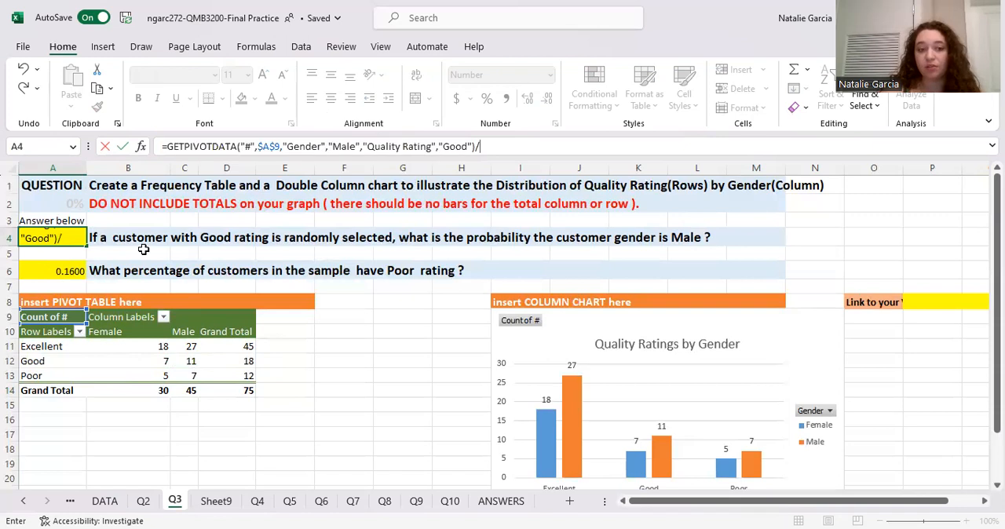
click(243, 361)
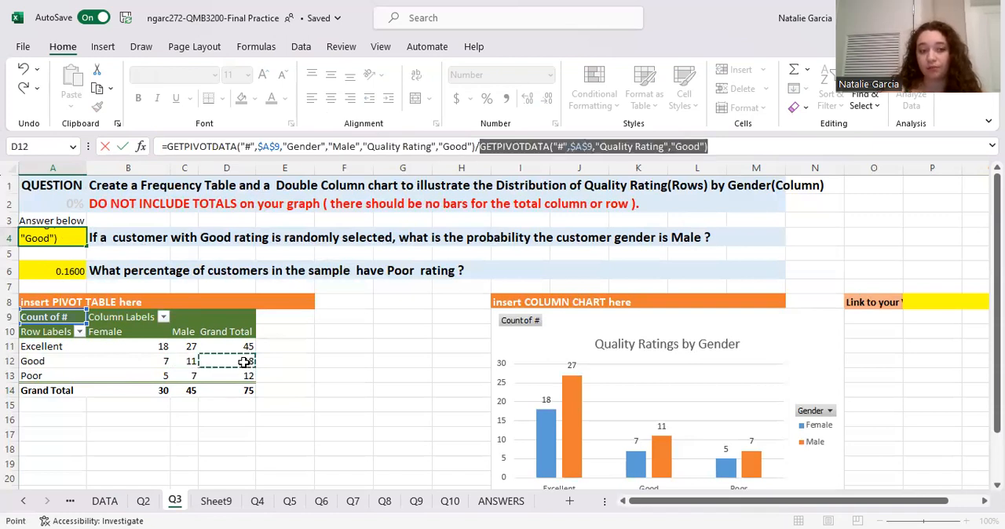
key(Return)
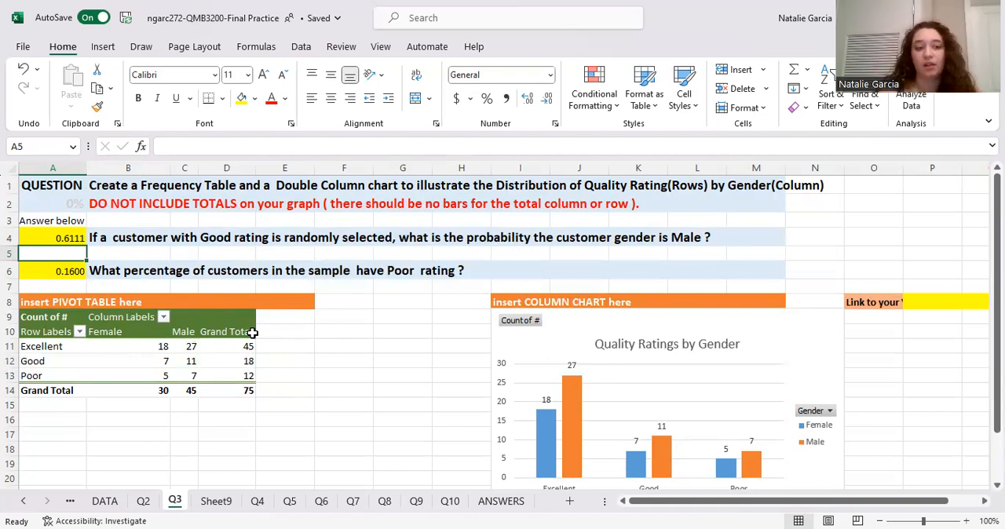
- Replace the formula in A6 with the Poor grand total in D13 divided by the overall grand total in D14
click(79, 271)
text(=)
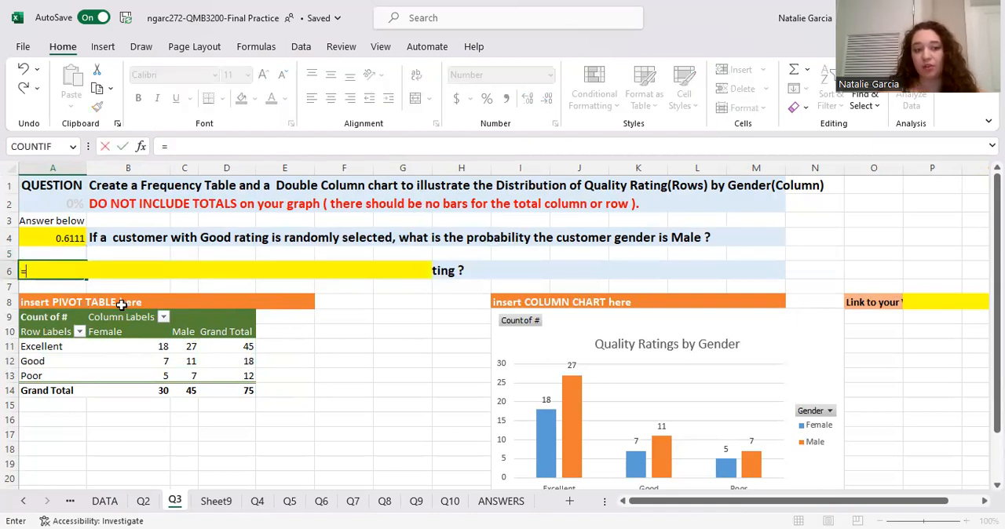
click(248, 377)
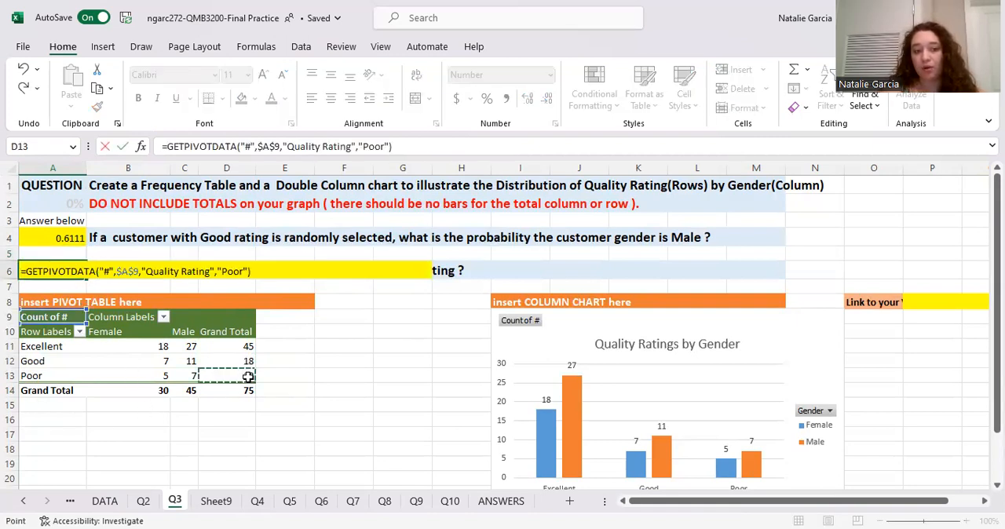
text(/)
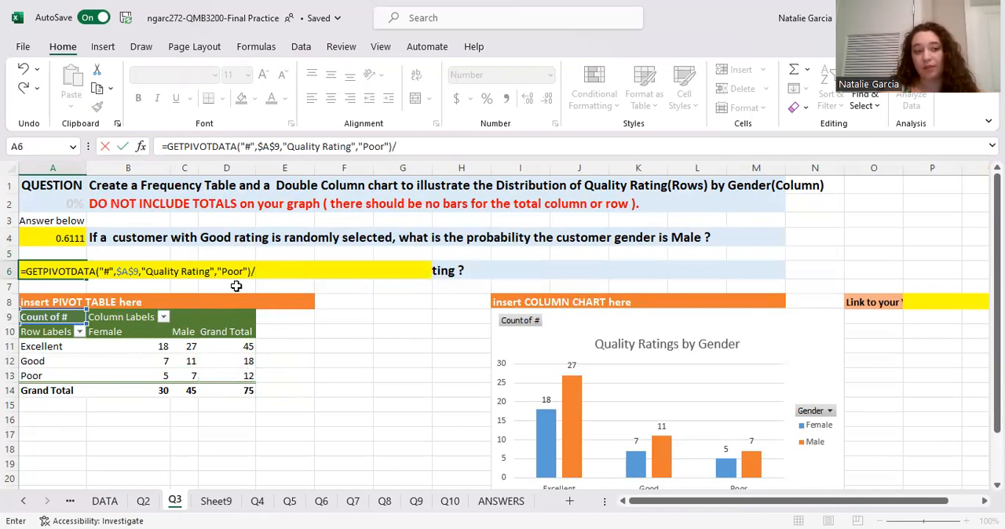
click(248, 390)
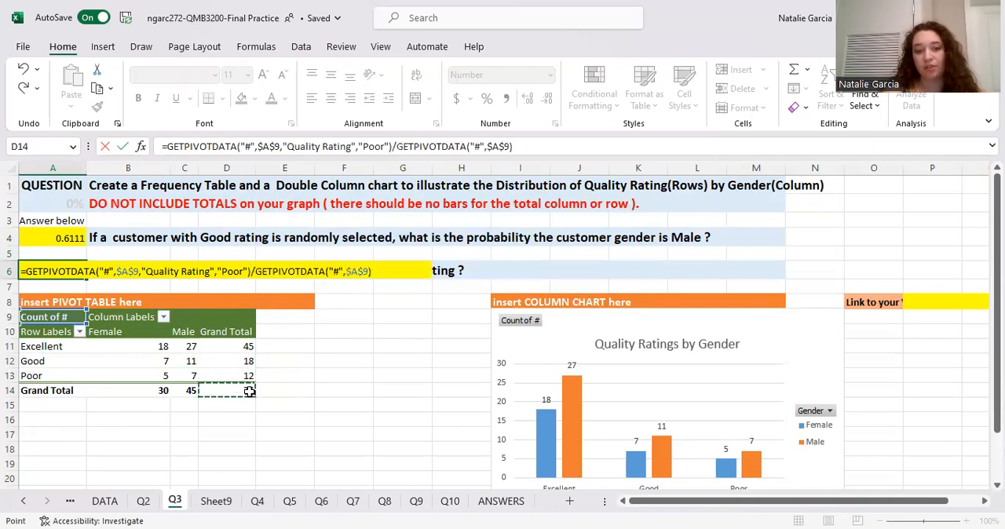
key(Return)
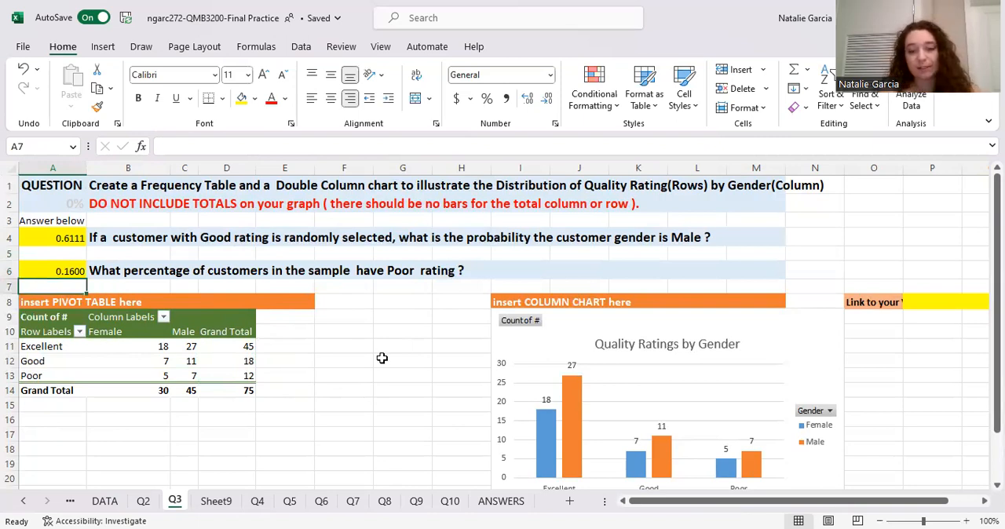
scroll(431, 381, down, 3)
scroll(431, 382, down, 5)
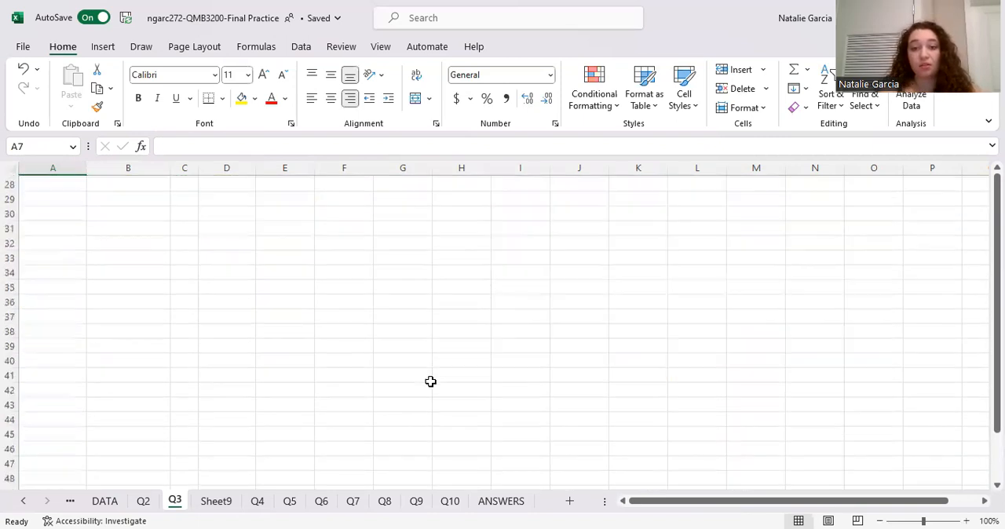
scroll(430, 382, up, 10)
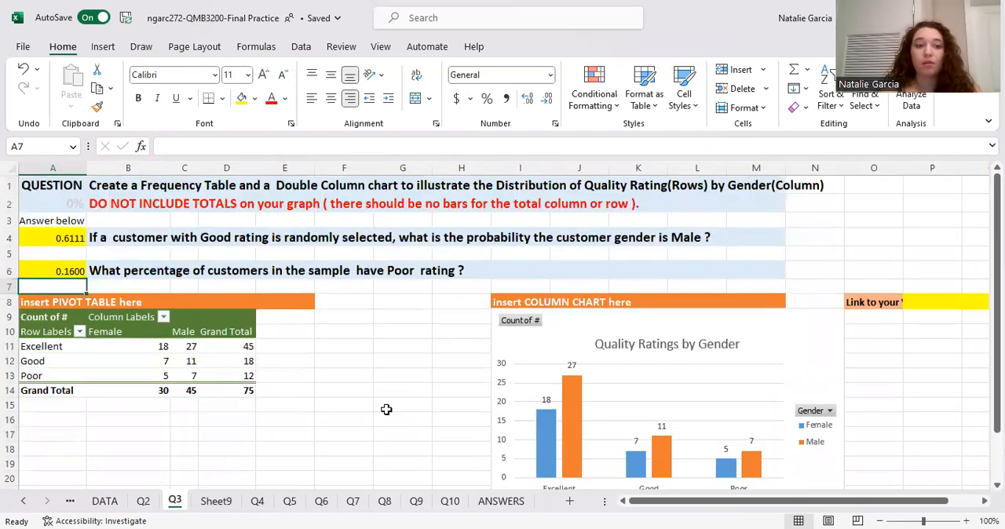